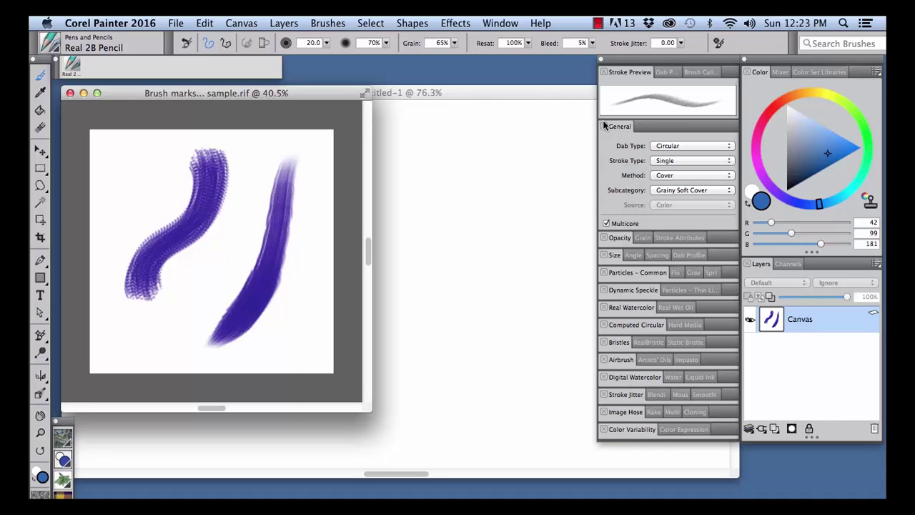
Import the 3 stamps from Cher Brushes Natural 2.abr as a new 'Cher Brushes Natural 2' brush category.
{"action": "left_click", "coordinate": [331, 23]}
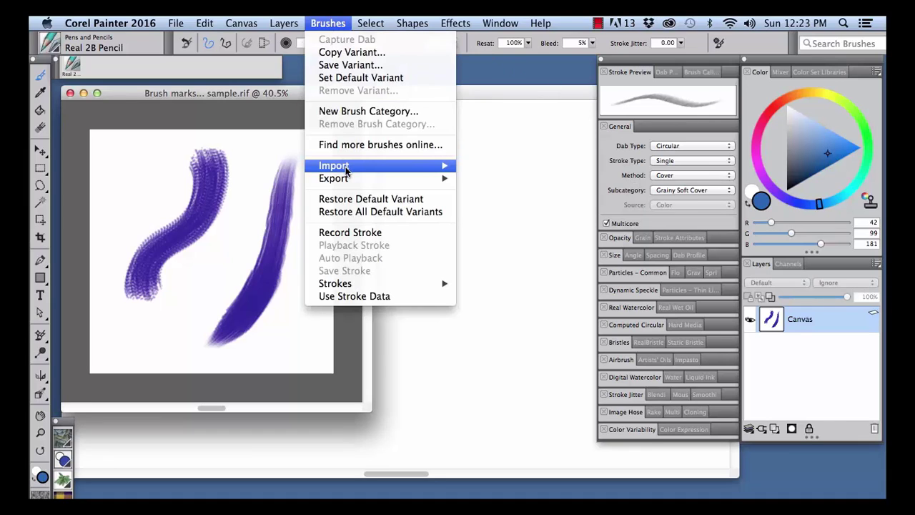
{"action": "mouse_move", "coordinate": [347, 167]}
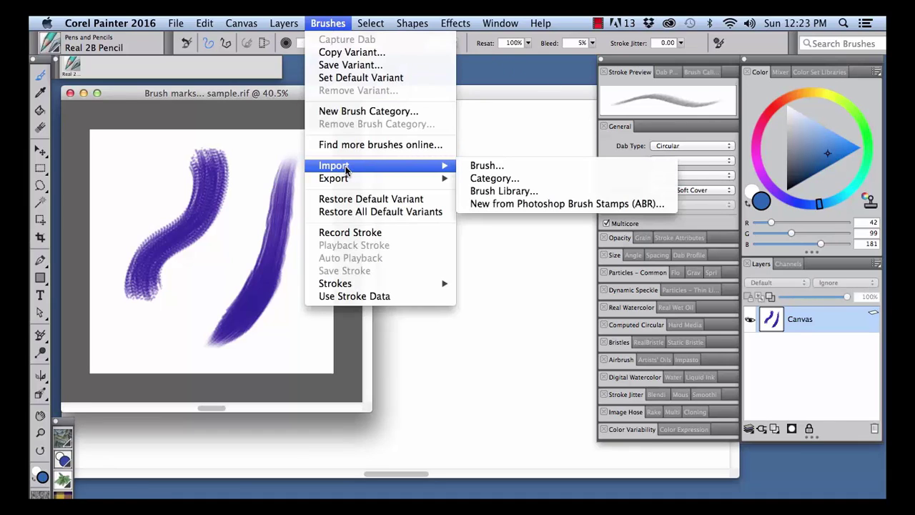
{"action": "left_click", "coordinate": [474, 206]}
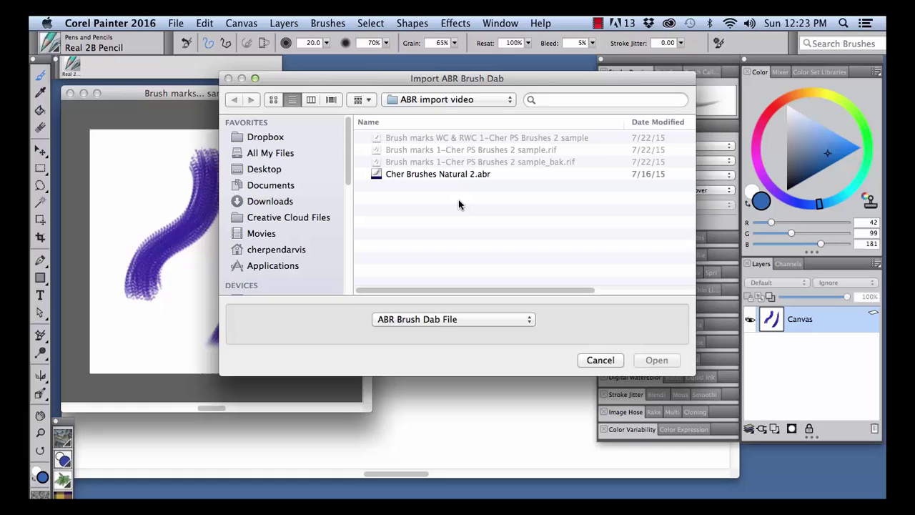
{"action": "left_click", "coordinate": [407, 173]}
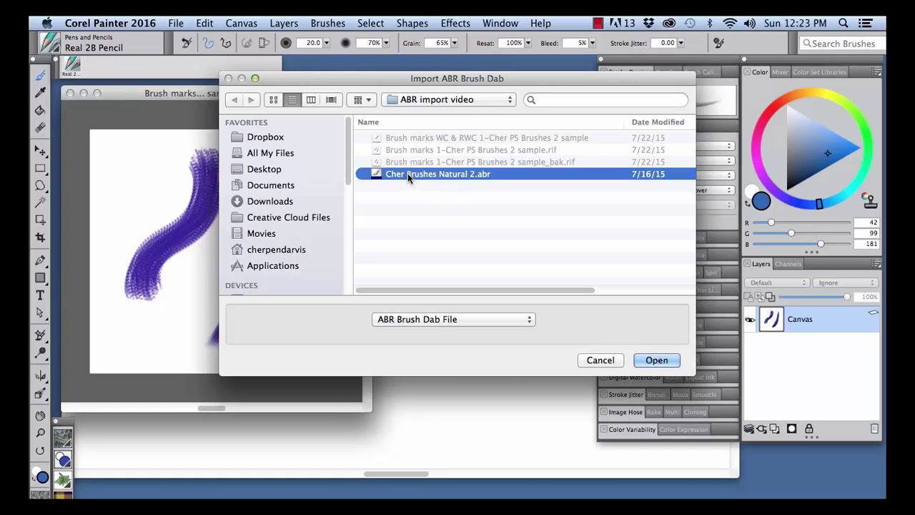
{"action": "left_click", "coordinate": [656, 360]}
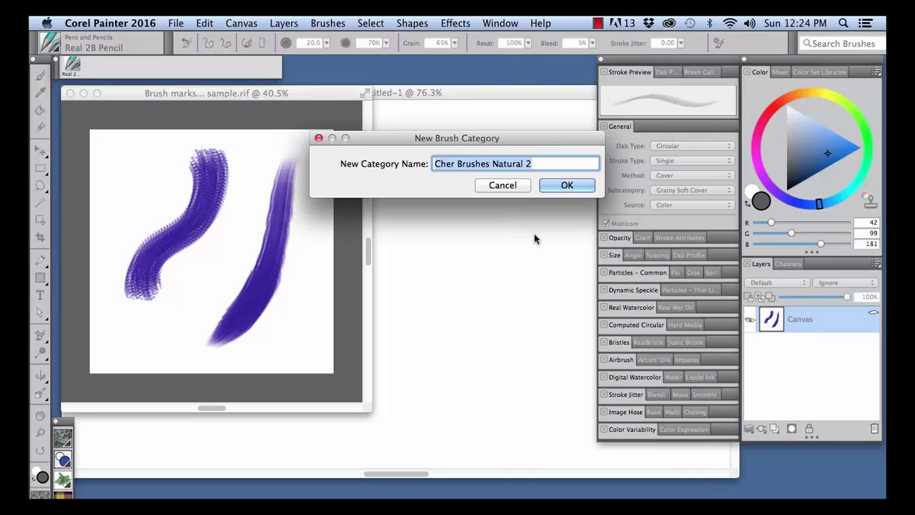
{"action": "left_click", "coordinate": [549, 184]}
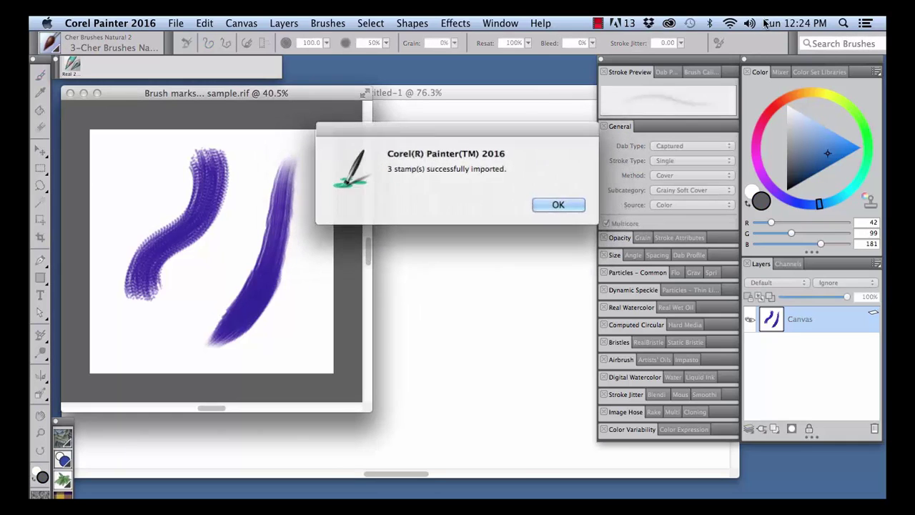
Dismiss the import confirmation and select the 1-Cher Brushes Natural 2 variant in the Brush Selector.
{"action": "left_click", "coordinate": [541, 204]}
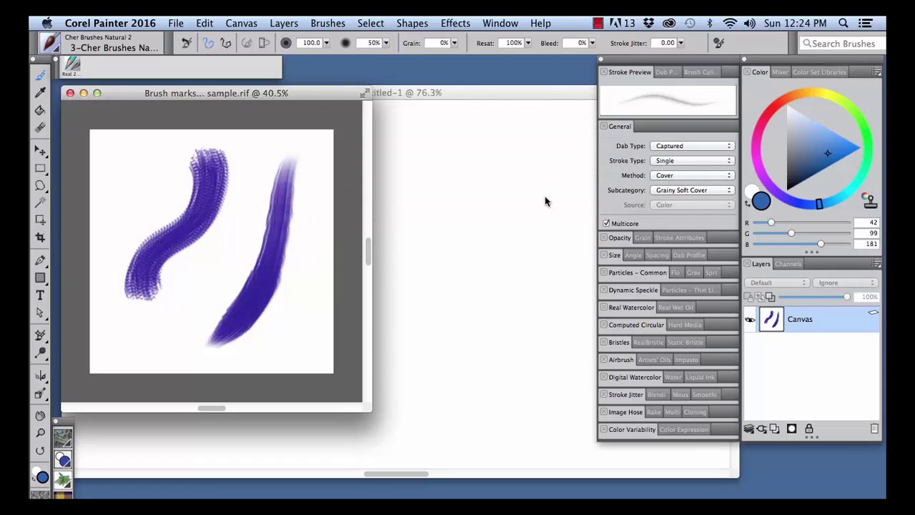
{"action": "left_click", "coordinate": [59, 51]}
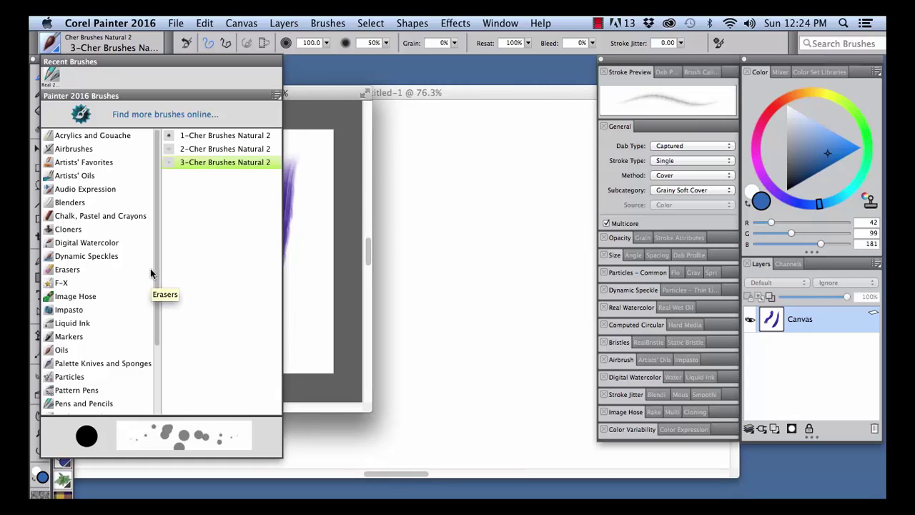
{"action": "scroll", "coordinate": [145, 357], "scroll_direction": "down", "scroll_amount": 5}
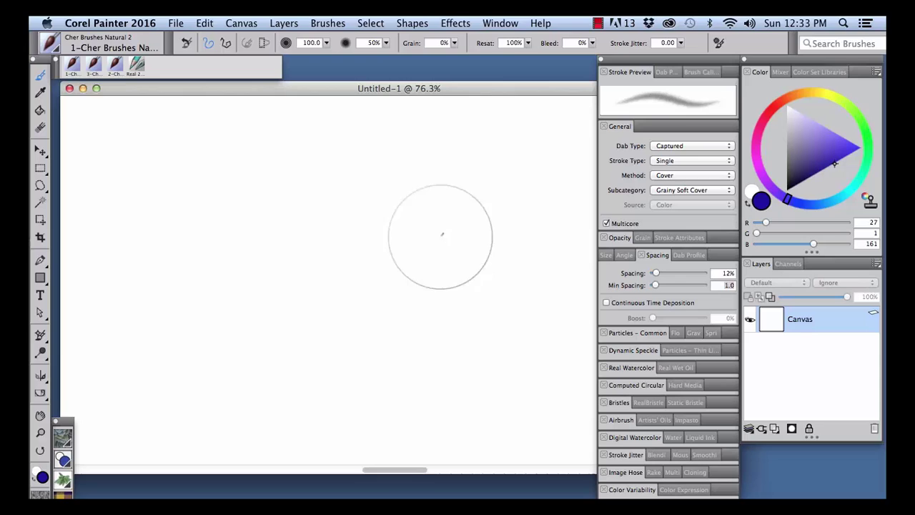
Paint a curved, textured purple test stroke on the blank canvas with the 1-Cher Brushes Natural 2 variant.
{"action": "left_click", "coordinate": [70, 43]}
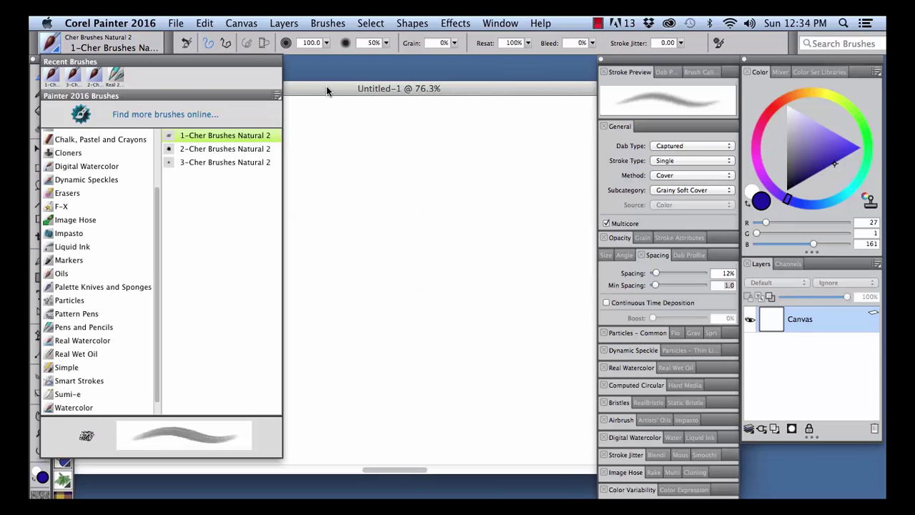
{"action": "left_click", "coordinate": [327, 89]}
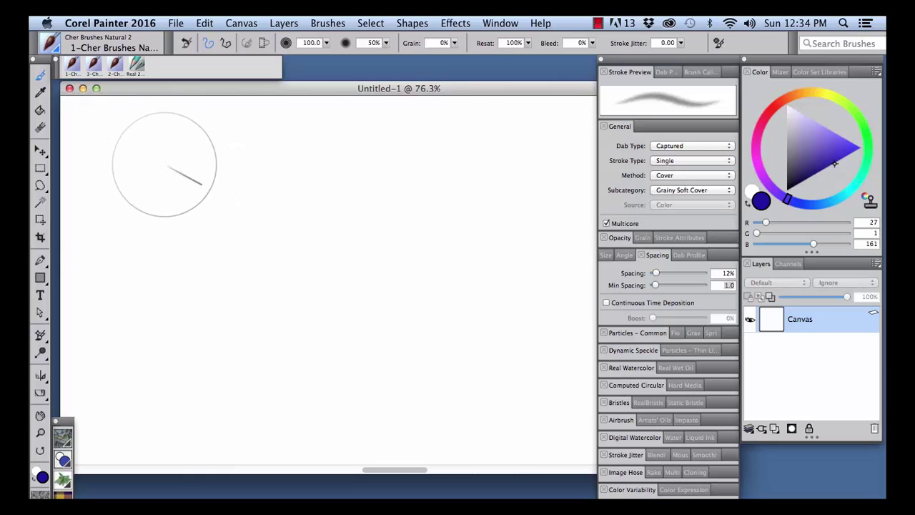
{"action": "mouse_move", "coordinate": [165, 139]}
{"action": "left_mouse_down"}
{"action": "mouse_move", "coordinate": [253, 274]}
{"action": "mouse_move", "coordinate": [229, 382]}
{"action": "left_mouse_up"}
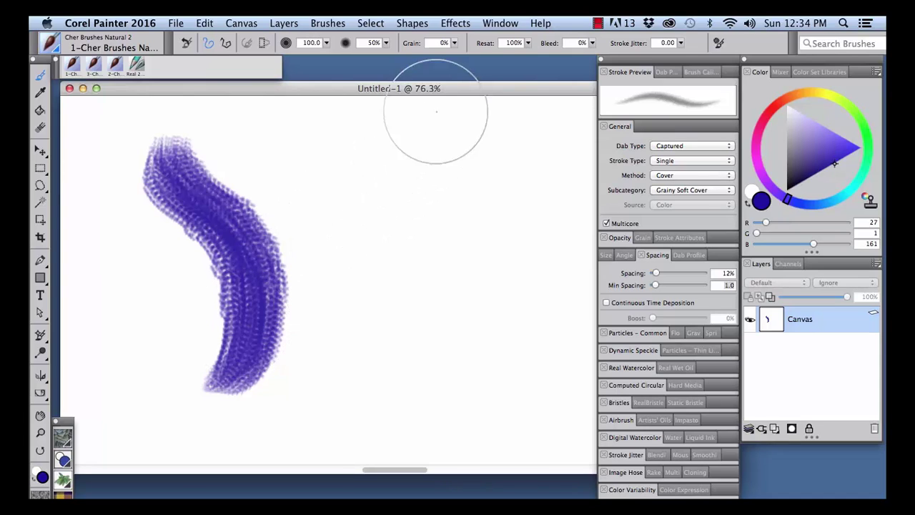
Lower the brush spacing from 12% to 7% in the Brush Control Panels.
{"action": "left_click", "coordinate": [500, 23]}
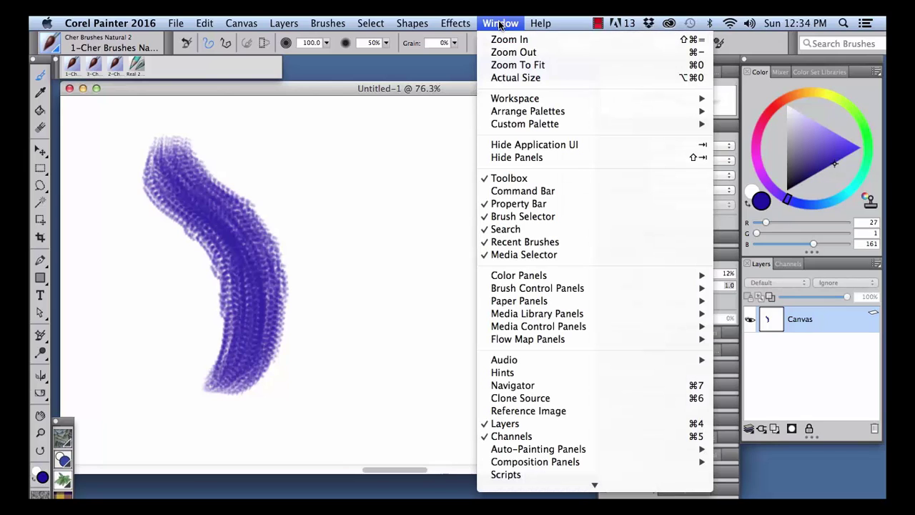
{"action": "mouse_move", "coordinate": [510, 287]}
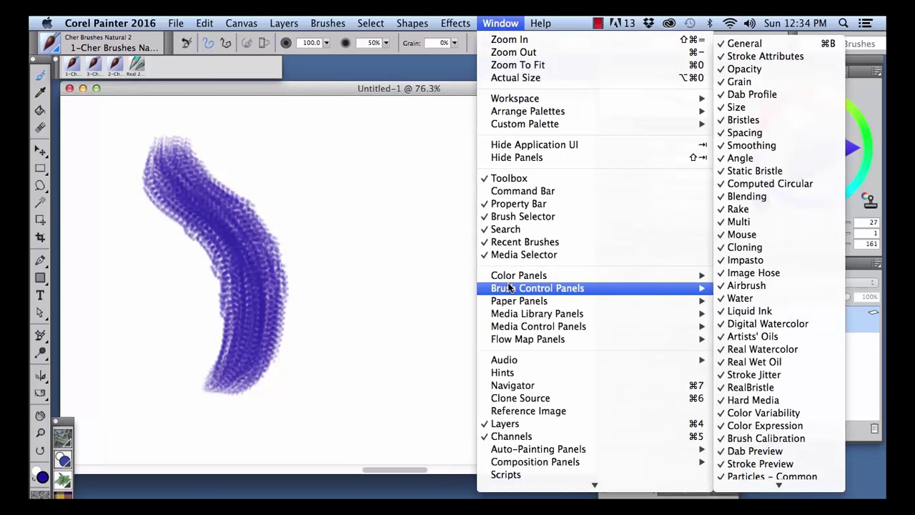
{"action": "key", "text": "super+b"}
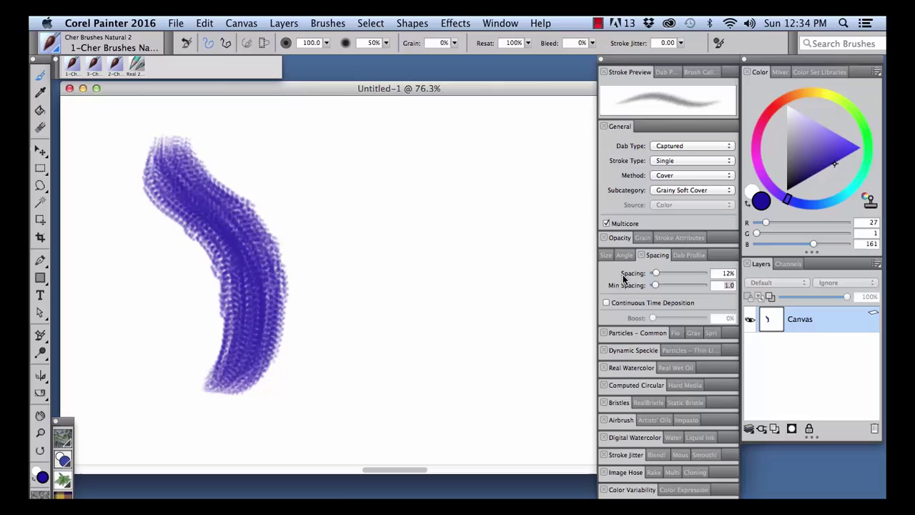
{"action": "left_click_drag", "start_coordinate": [658, 273], "coordinate": [654, 274]}
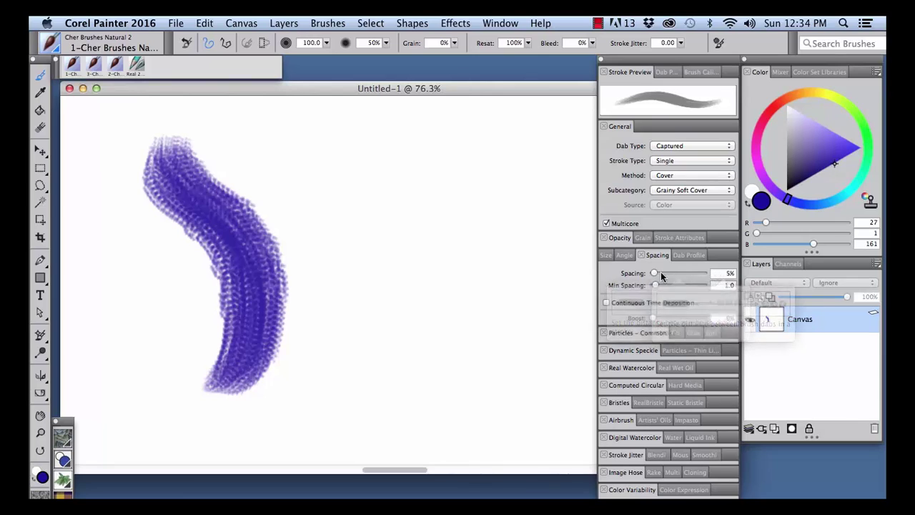
{"action": "left_click_drag", "start_coordinate": [660, 274], "coordinate": [662, 274]}
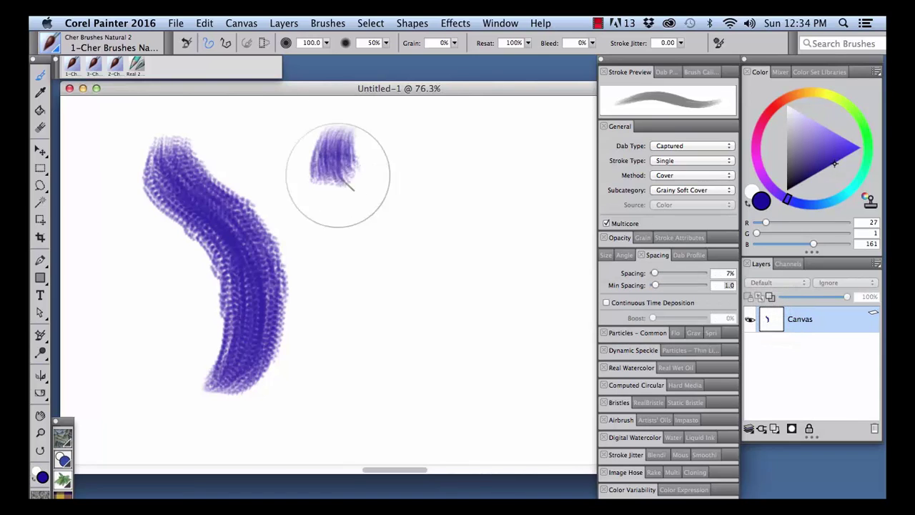
Paint three more curved purple strokes beside the first, one noticeably lighter.
{"action": "mouse_move", "coordinate": [337, 175]}
{"action": "left_mouse_down"}
{"action": "mouse_move", "coordinate": [363, 400]}
{"action": "mouse_move", "coordinate": [272, 434]}
{"action": "left_mouse_up"}
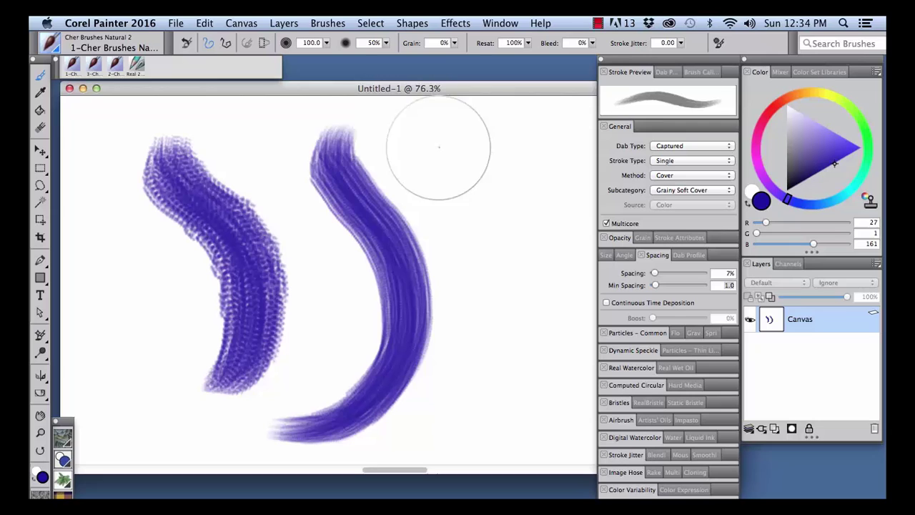
{"action": "left_click_drag", "start_coordinate": [440, 143], "coordinate": [430, 379]}
{"action": "left_click_drag", "start_coordinate": [500, 143], "coordinate": [564, 228]}
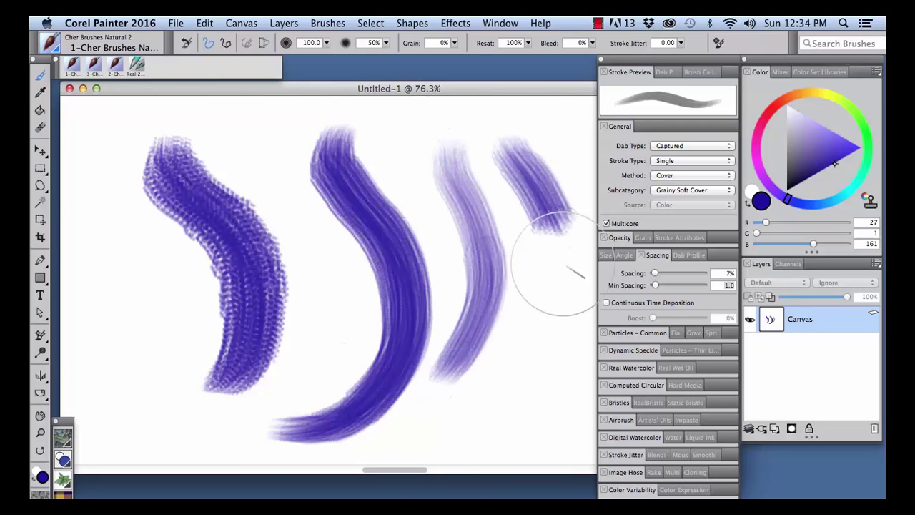
{"action": "left_click_drag", "start_coordinate": [556, 265], "coordinate": [447, 457]}
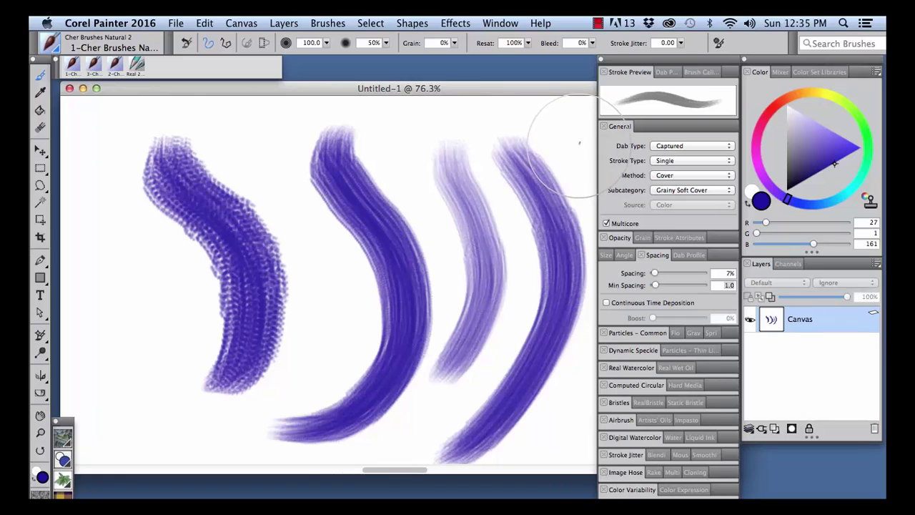
Set the brush method to Wet and paint a broad violet stroke across the four test strokes.
{"action": "left_click", "coordinate": [682, 174]}
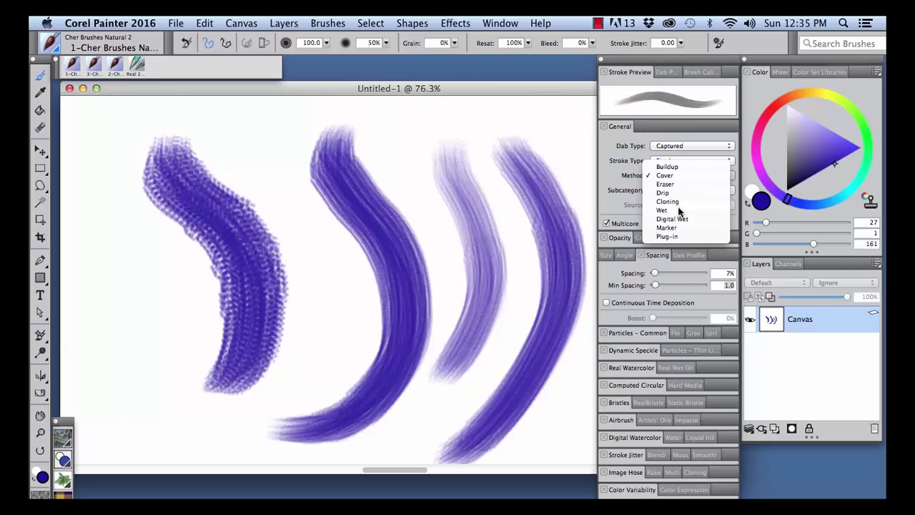
{"action": "left_click", "coordinate": [678, 209]}
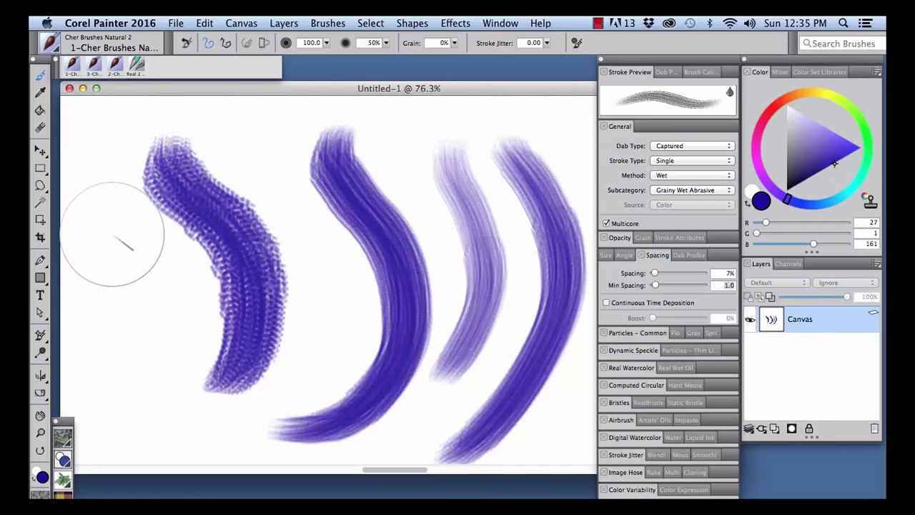
{"action": "mouse_move", "coordinate": [114, 241]}
{"action": "left_mouse_down"}
{"action": "mouse_move", "coordinate": [439, 347]}
{"action": "mouse_move", "coordinate": [428, 396]}
{"action": "left_mouse_up"}
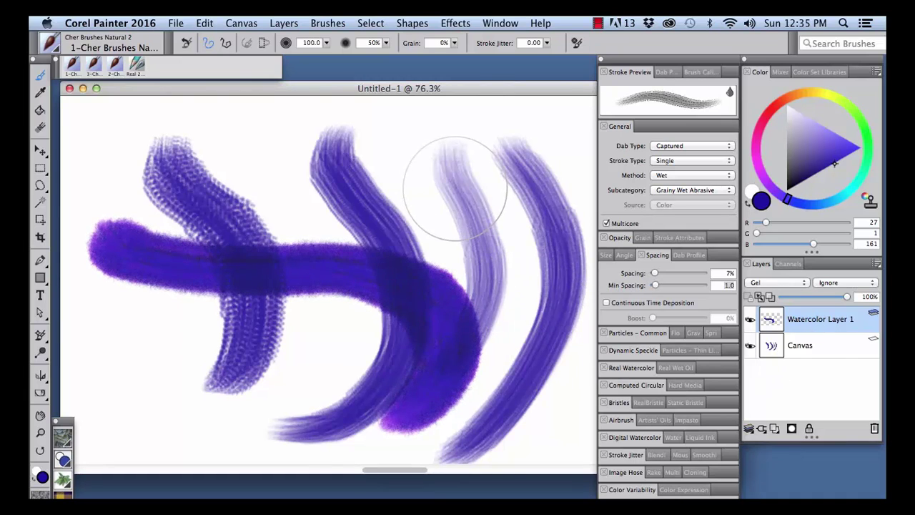
Create a new 1600 × 900 px image, Untitled-2, and paint a wavy purple wet stroke on it.
{"action": "left_click", "coordinate": [178, 24]}
{"action": "left_click", "coordinate": [184, 37]}
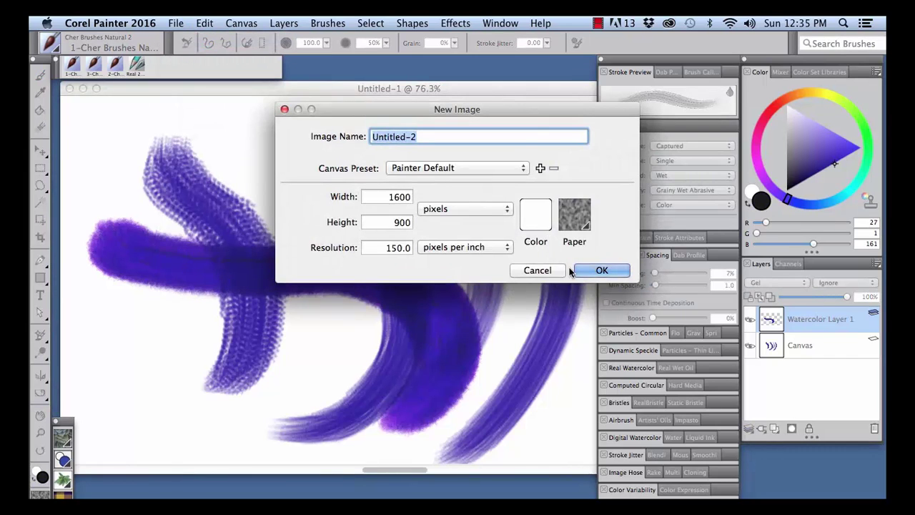
{"action": "left_click", "coordinate": [582, 270]}
{"action": "mouse_move", "coordinate": [143, 133]}
{"action": "left_mouse_down"}
{"action": "mouse_move", "coordinate": [224, 179]}
{"action": "mouse_move", "coordinate": [532, 214]}
{"action": "left_mouse_up"}
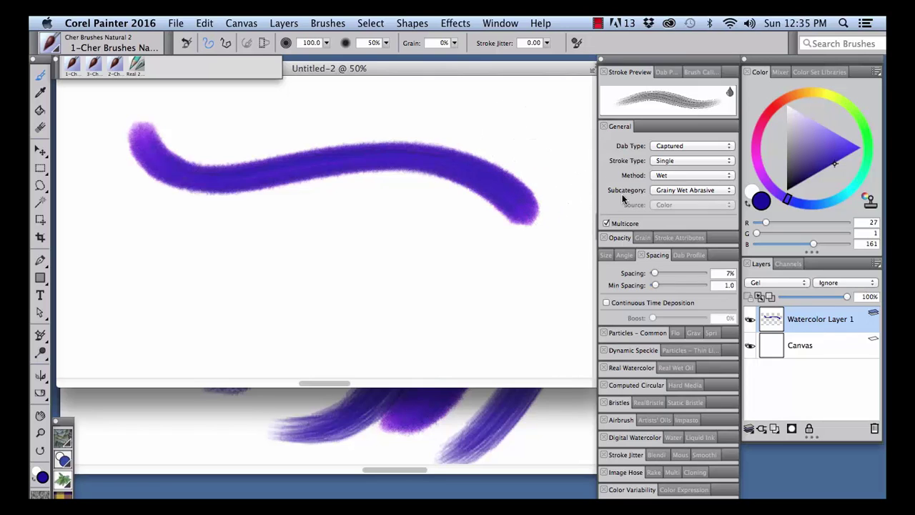
Switch the subcategory to Real Wet Cover and paint a light-purple wave plus a vertical crossing stroke.
{"action": "left_click", "coordinate": [662, 190]}
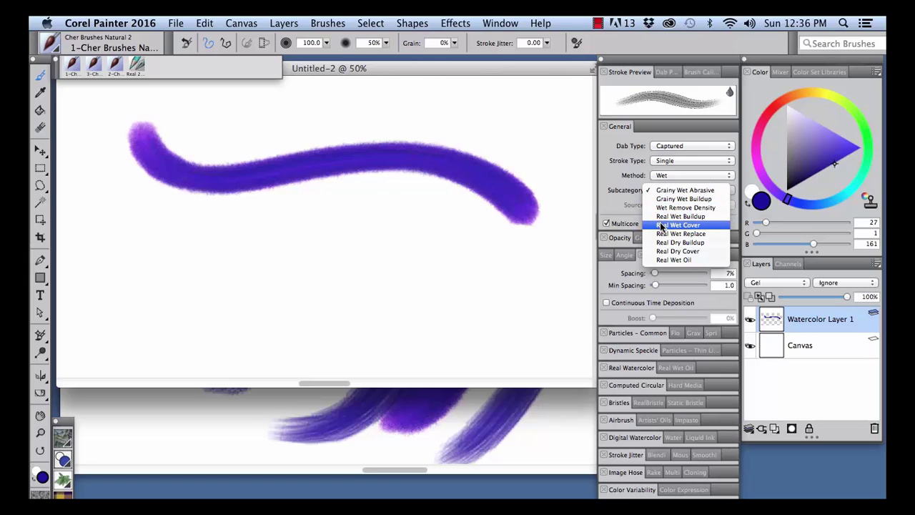
{"action": "left_click", "coordinate": [678, 224]}
{"action": "left_click_drag", "start_coordinate": [139, 227], "coordinate": [489, 323]}
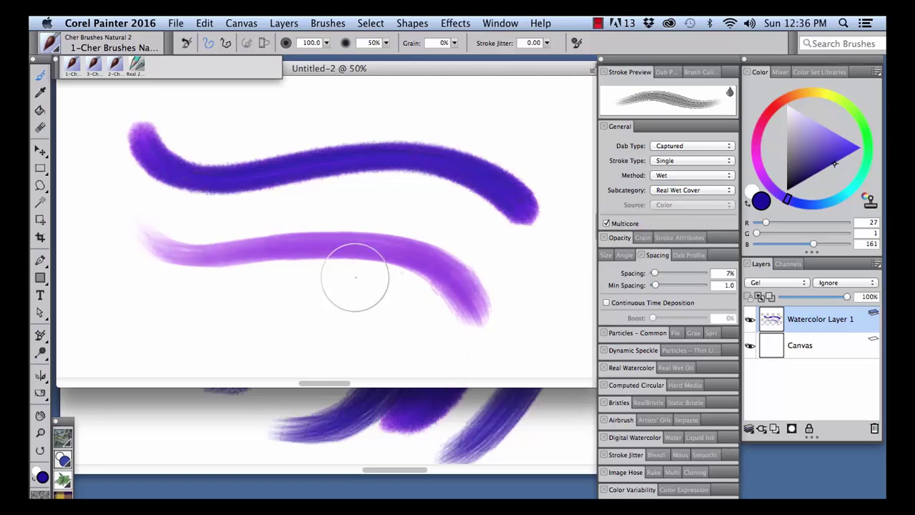
{"action": "mouse_move", "coordinate": [312, 204]}
{"action": "left_mouse_down"}
{"action": "mouse_move", "coordinate": [343, 256]}
{"action": "mouse_move", "coordinate": [314, 340]}
{"action": "left_mouse_up"}
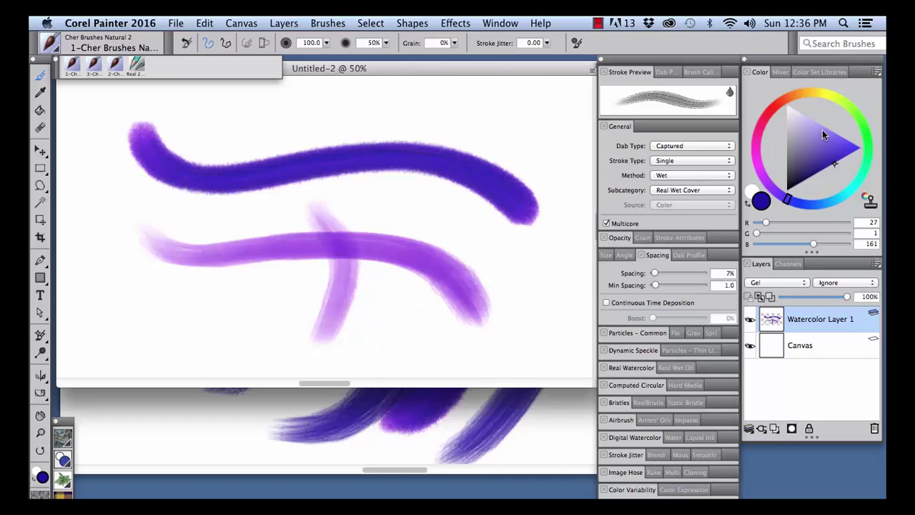
Change the colour to magenta and paint two magenta strokes crossing the wavy stroke.
{"action": "left_click", "coordinate": [758, 134]}
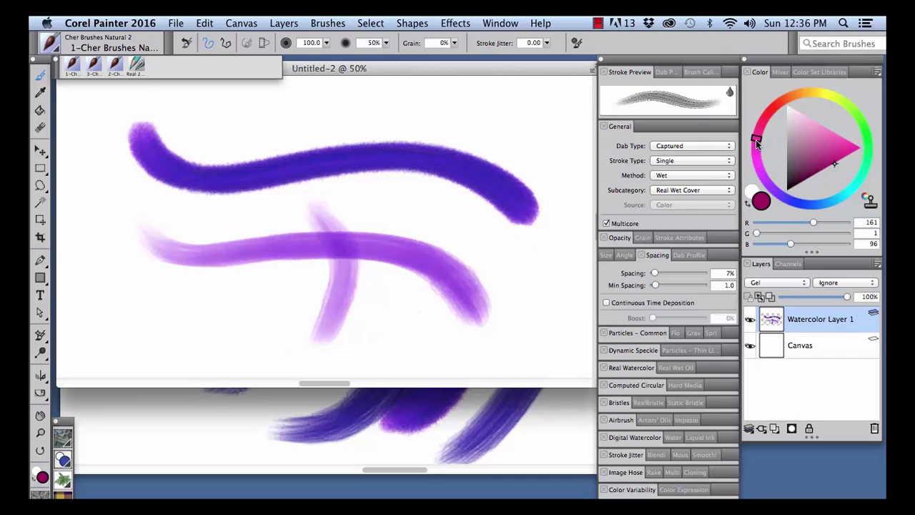
{"action": "mouse_move", "coordinate": [274, 208]}
{"action": "left_mouse_down"}
{"action": "mouse_move", "coordinate": [250, 327]}
{"action": "mouse_move", "coordinate": [236, 339]}
{"action": "left_mouse_up"}
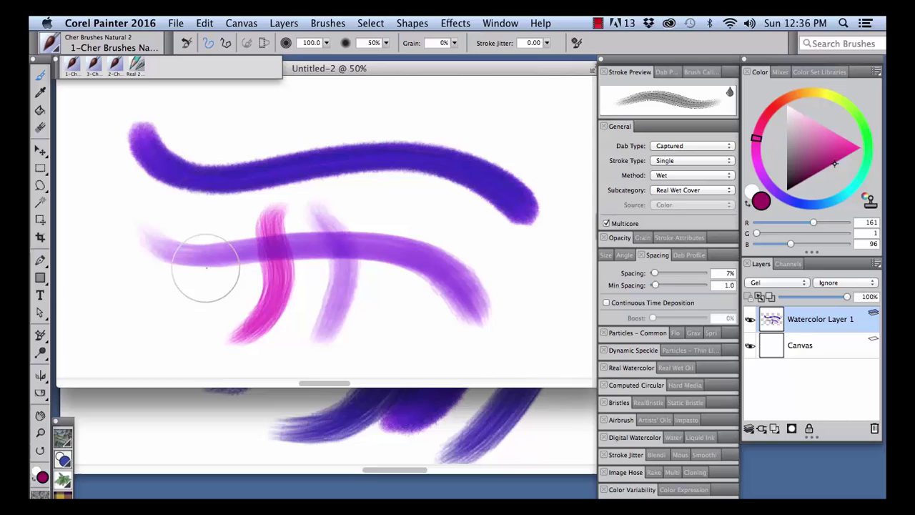
{"action": "left_click_drag", "start_coordinate": [398, 209], "coordinate": [362, 349]}
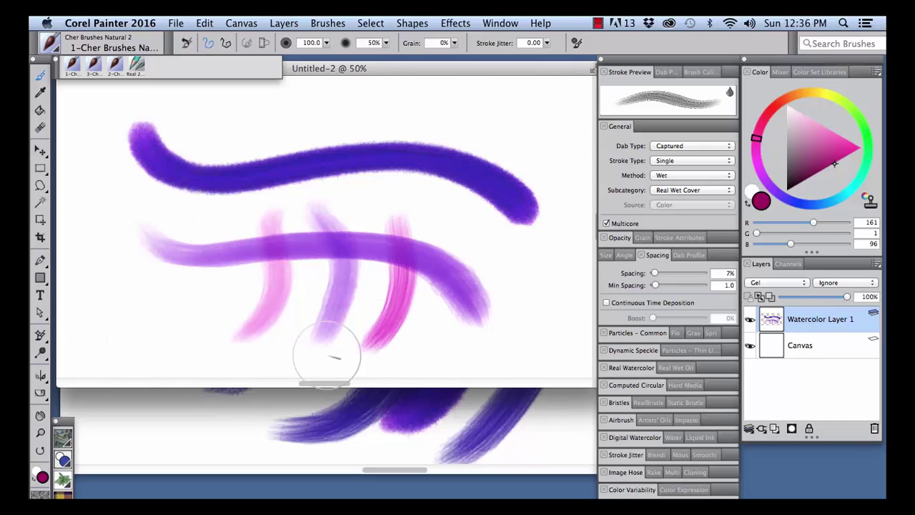